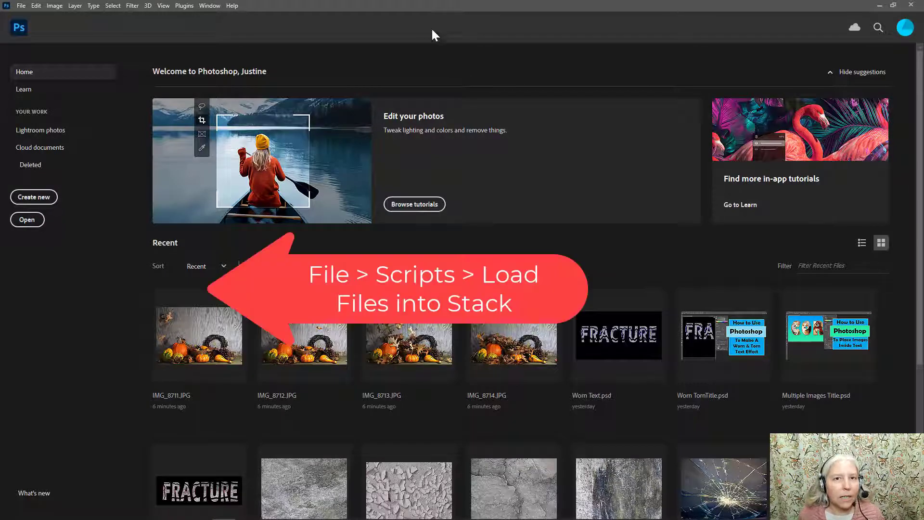
# - Launch File > Scripts > Load Files into Stack to bring up the Load Layers dialog
pyautogui.click(22, 7)
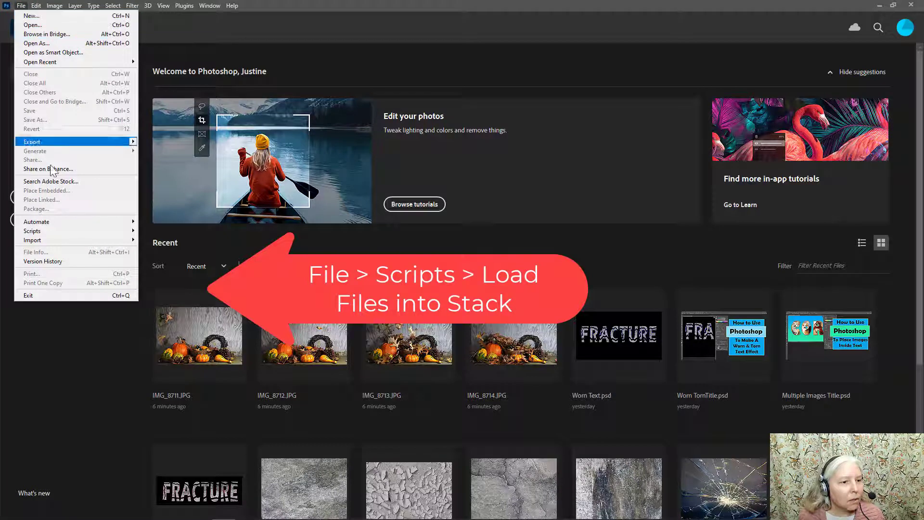
pyautogui.moveTo(62, 232)
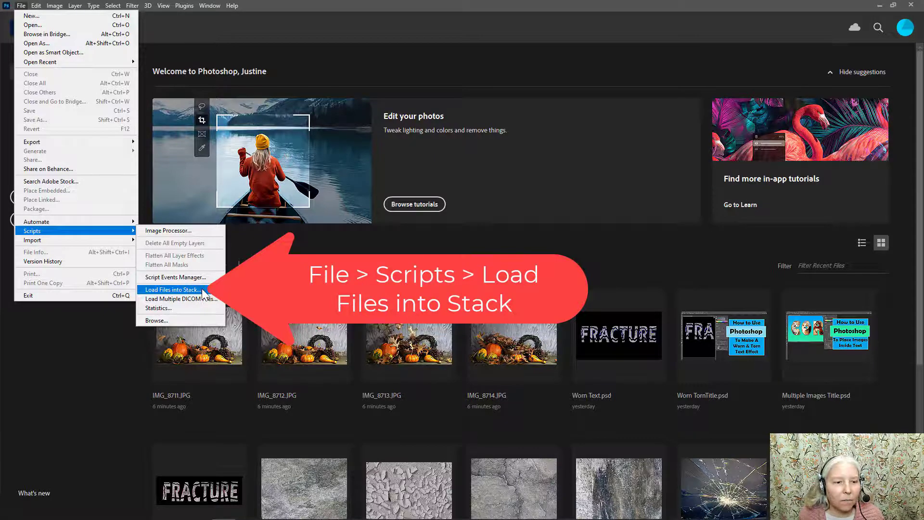
pyautogui.click(202, 290)
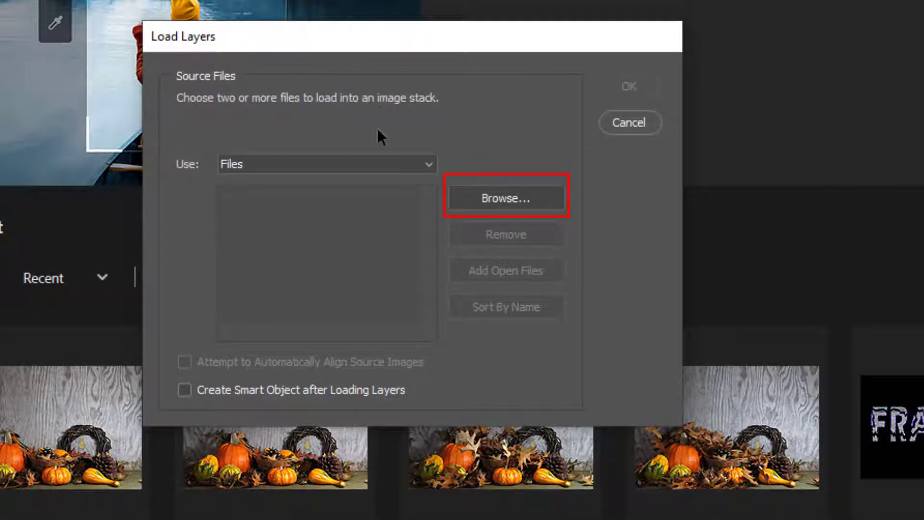
# - Browse for IMG_8711, IMG_8712, IMG_8713 and IMG_8714 and add them as source files
pyautogui.click(507, 200)
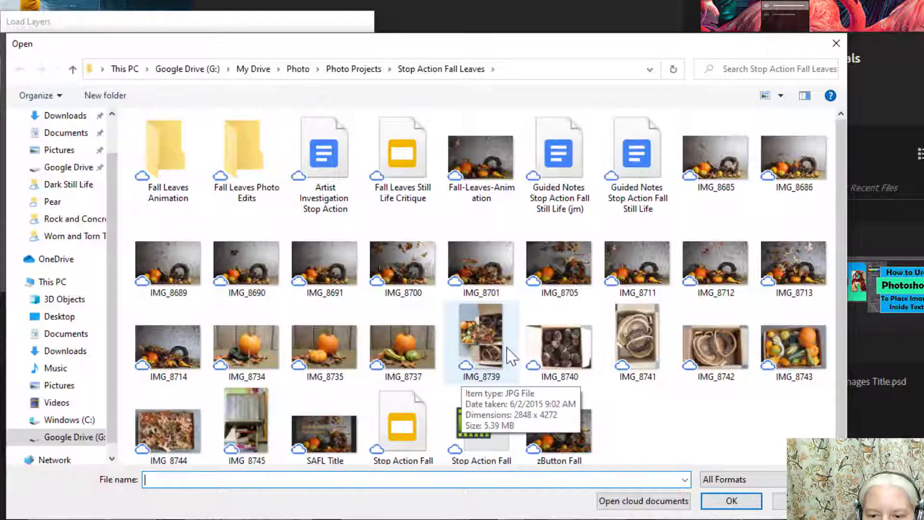
pyautogui.click(636, 256)
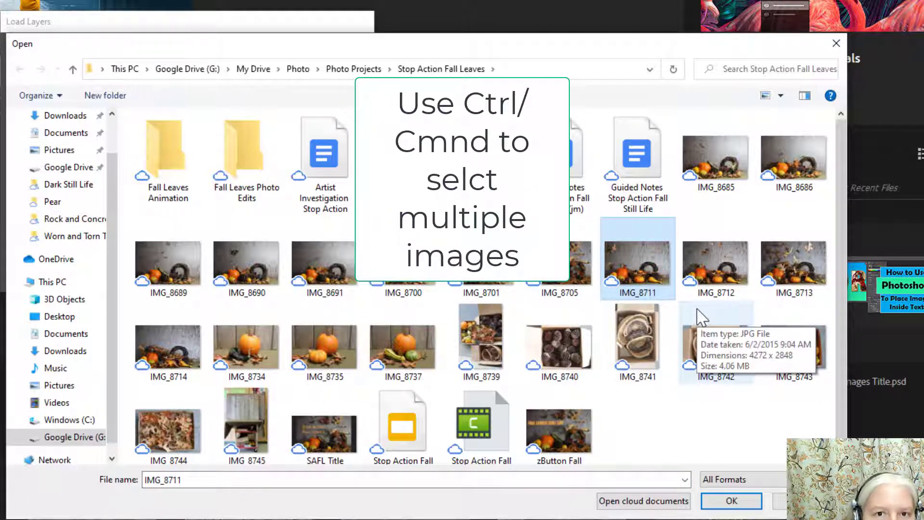
pyautogui.keyDown('ctrl'); pyautogui.click(714, 260); pyautogui.keyUp('ctrl')
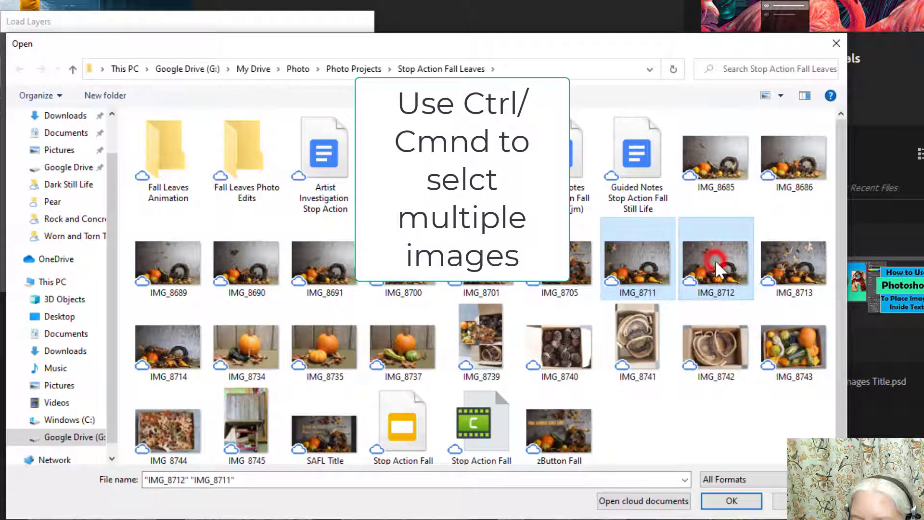
pyautogui.keyDown('ctrl'); pyautogui.click(796, 270); pyautogui.keyUp('ctrl')
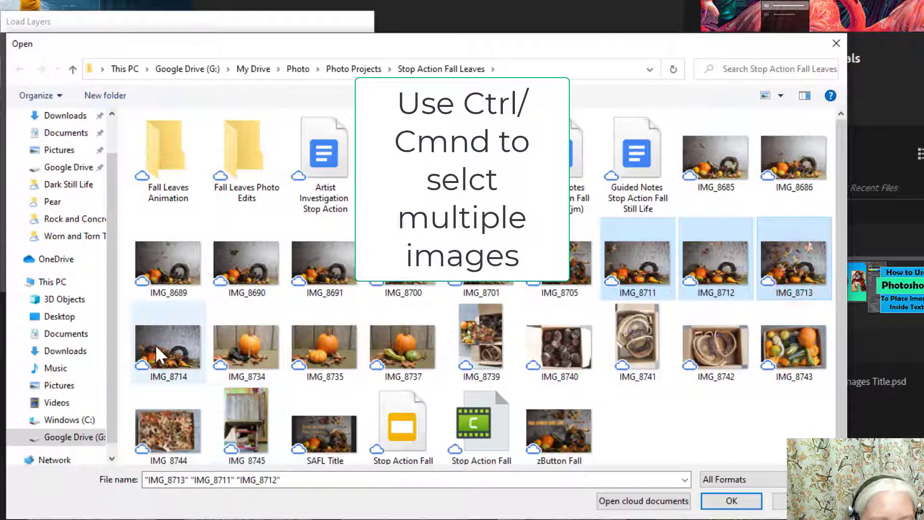
pyautogui.keyDown('ctrl'); pyautogui.click(169, 347); pyautogui.keyUp('ctrl')
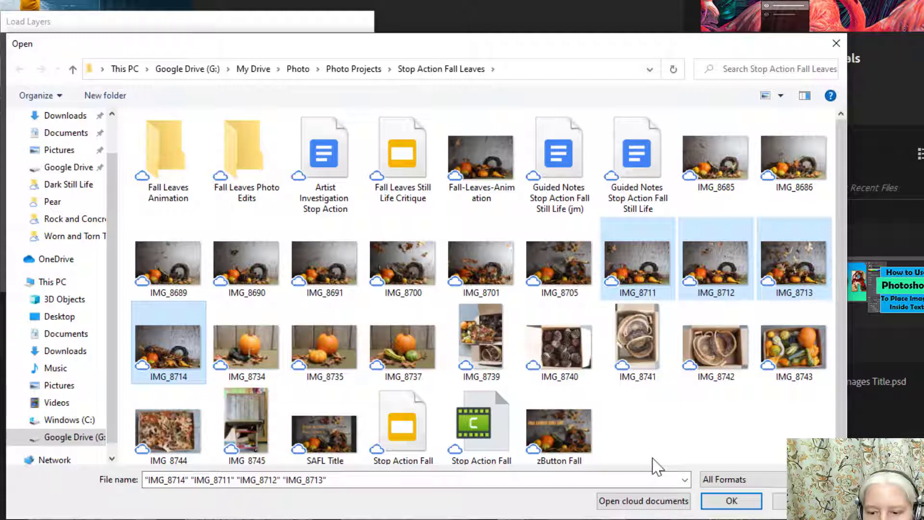
pyautogui.click(730, 502)
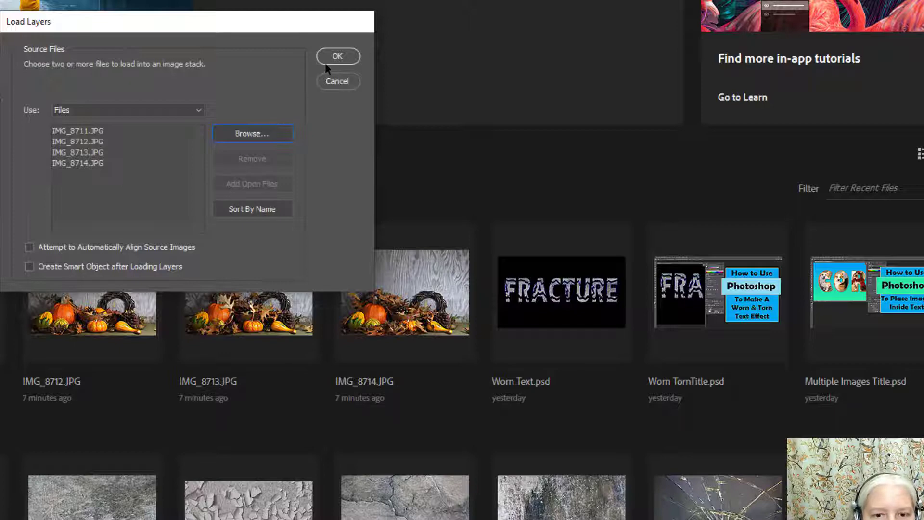
# - Confirm Load Layers so the four photos become stacked layers in Untitled-1
pyautogui.click(336, 57)
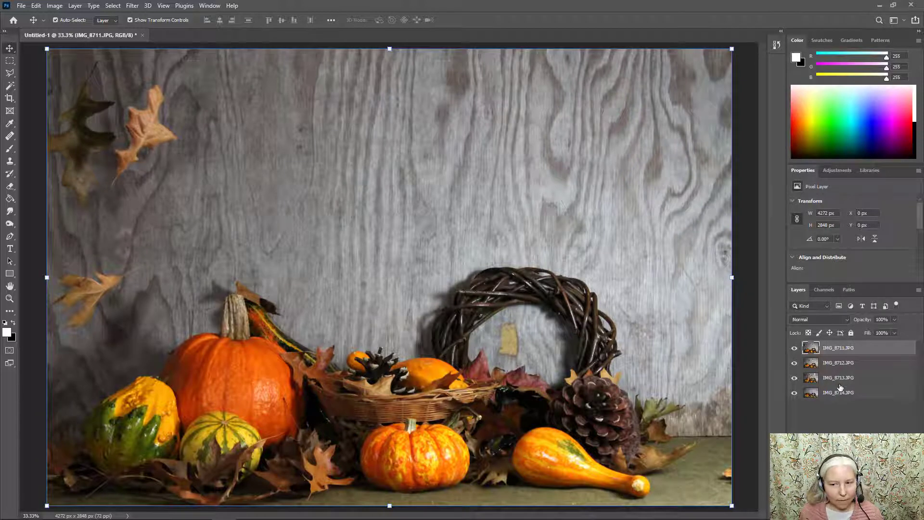
# - Show the Timeline panel and create a frame animation holding one frame looping Forever
pyautogui.click(212, 7)
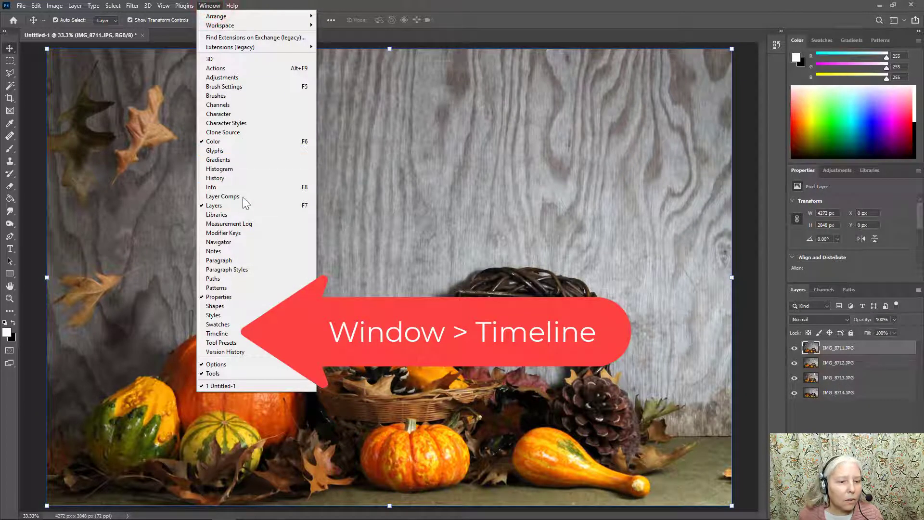
pyautogui.click(234, 336)
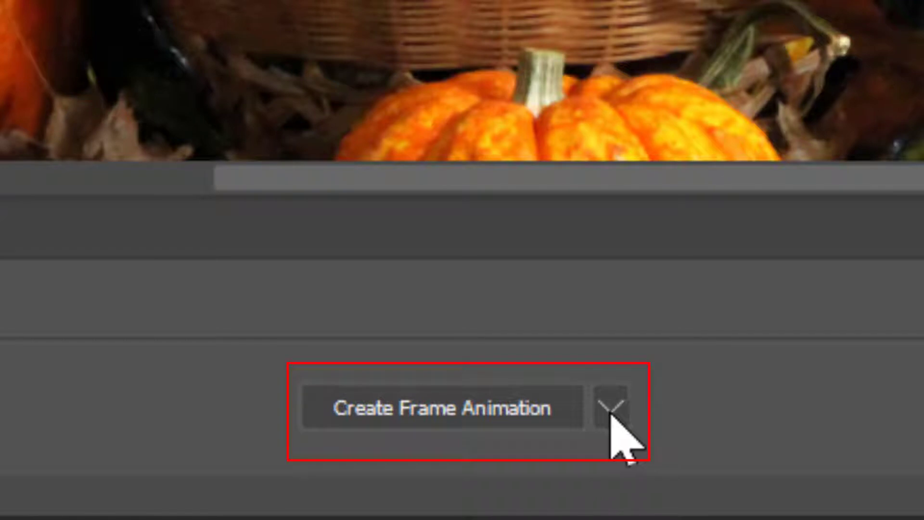
pyautogui.click(610, 414)
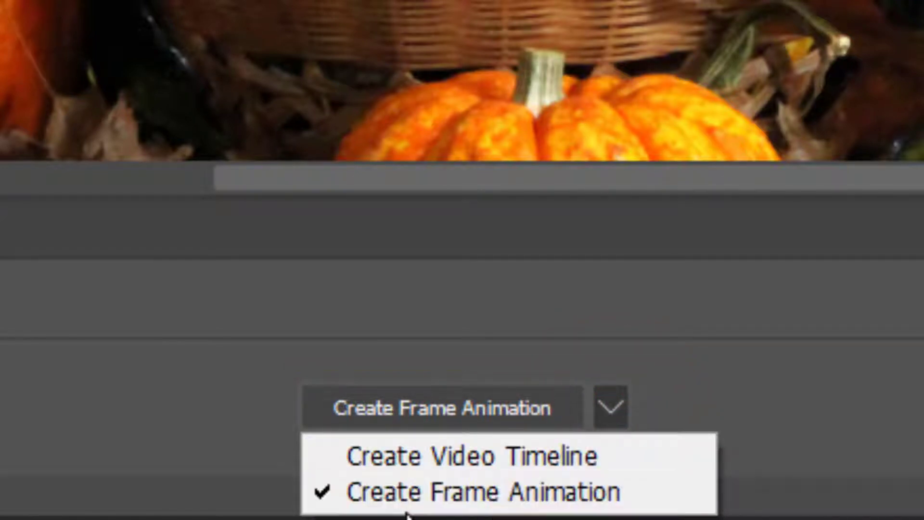
pyautogui.click(448, 498)
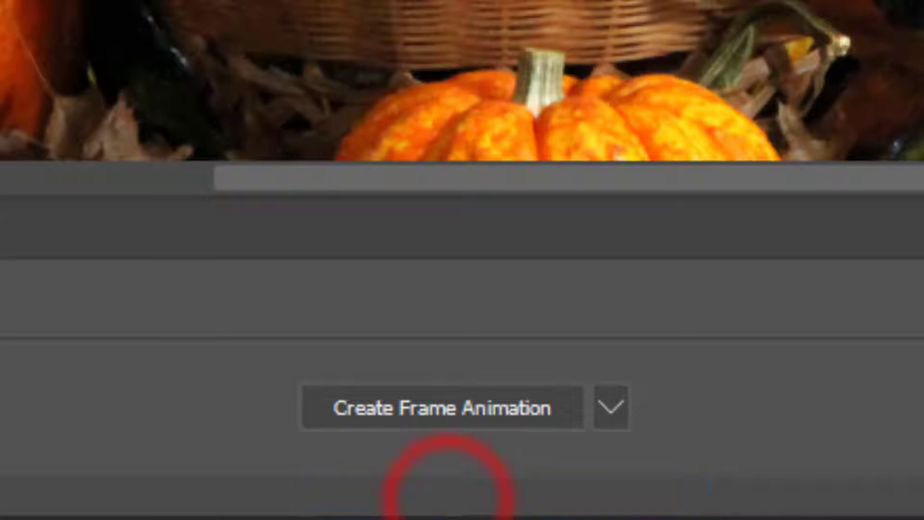
pyautogui.click(443, 404)
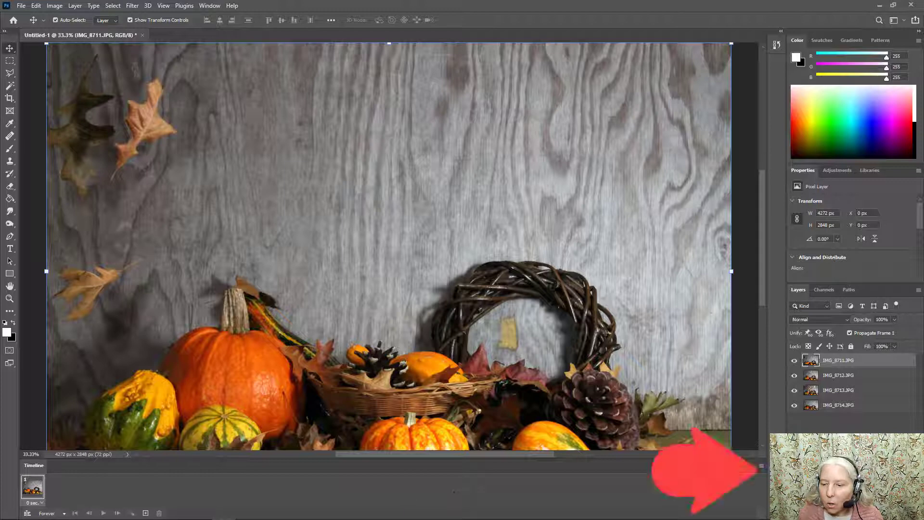
# - Apply Make Frames From Layers to get four frames, one per photo layer
pyautogui.click(761, 465)
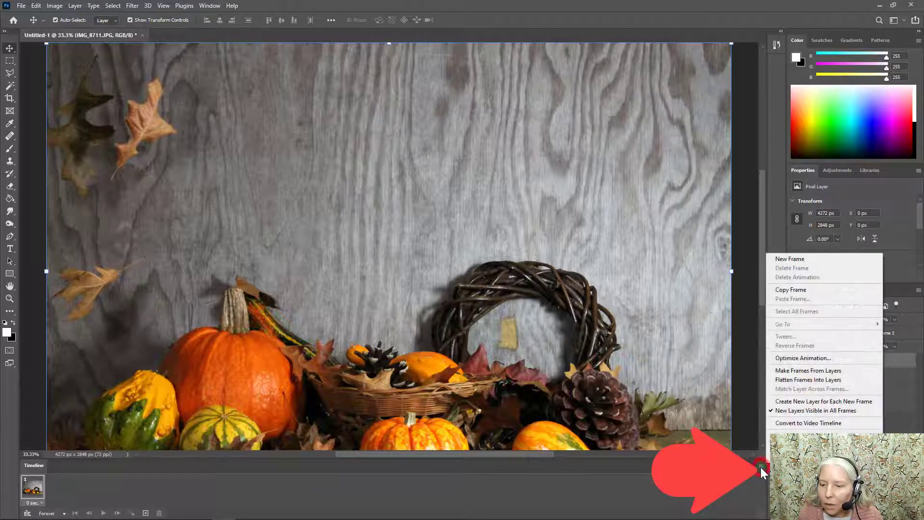
pyautogui.click(816, 371)
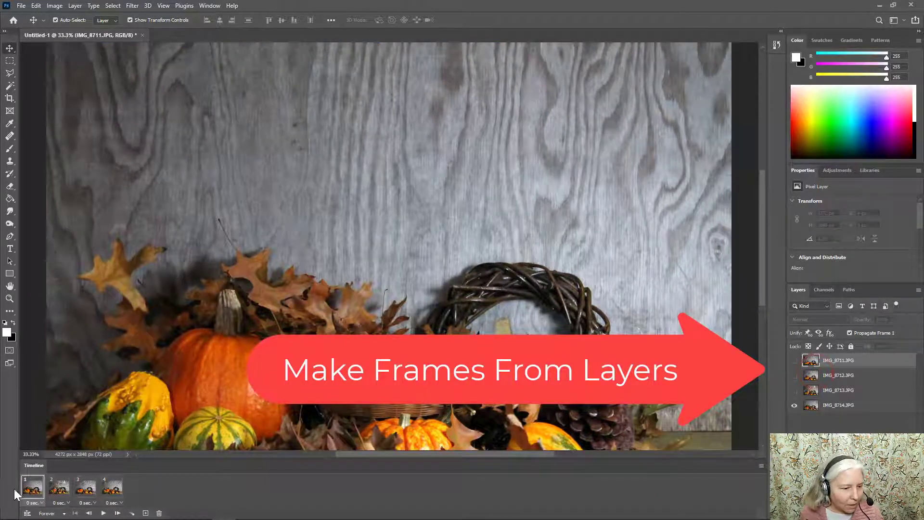
# - Preview frames 1 through 4 in turn, finishing on frame 4 showing IMG_8714
pyautogui.click(49, 490)
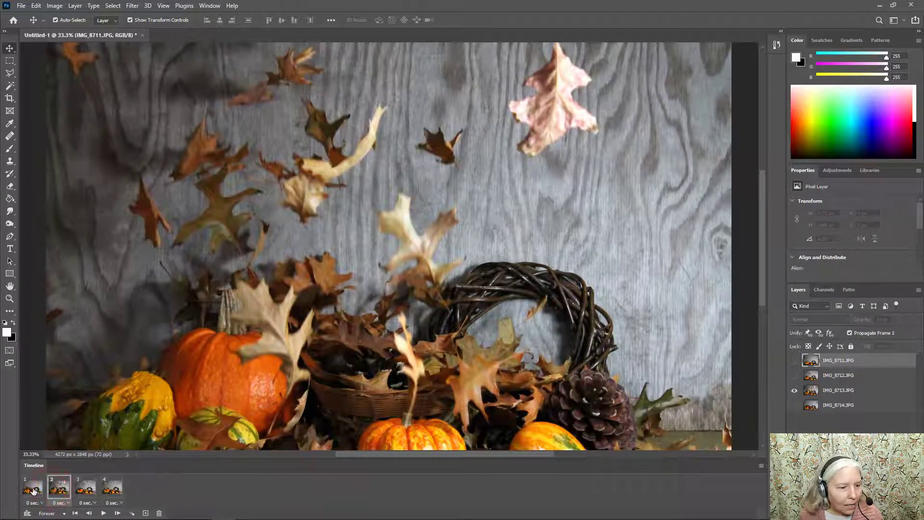
pyautogui.click(32, 490)
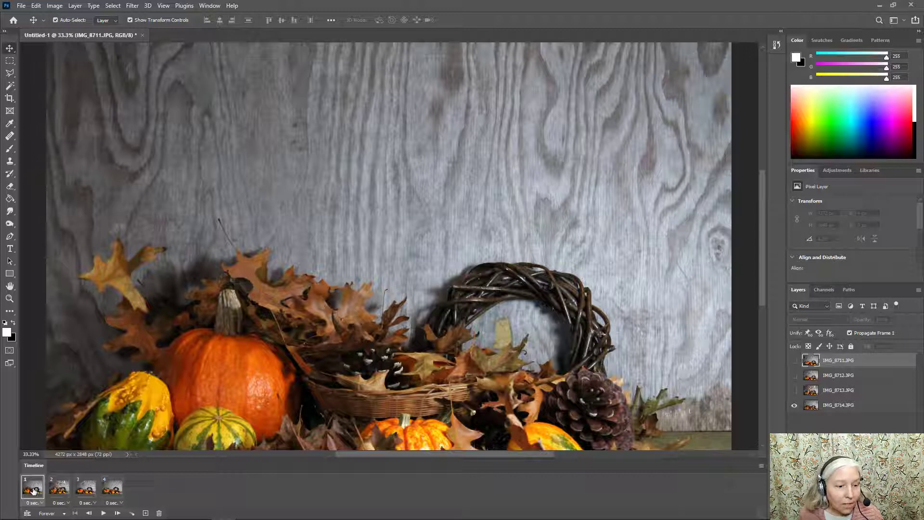
pyautogui.moveTo(33, 490); pyautogui.dragTo(143, 486)
pyautogui.click(36, 490)
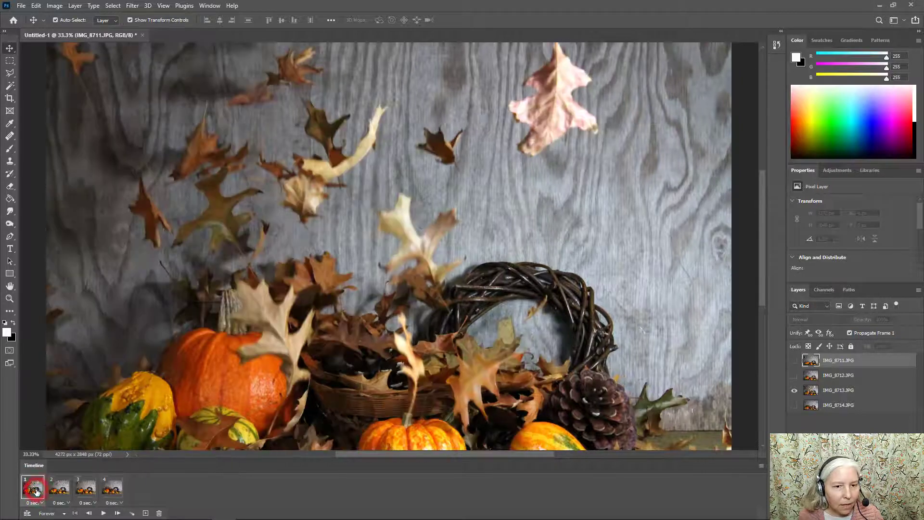
pyautogui.click(62, 487)
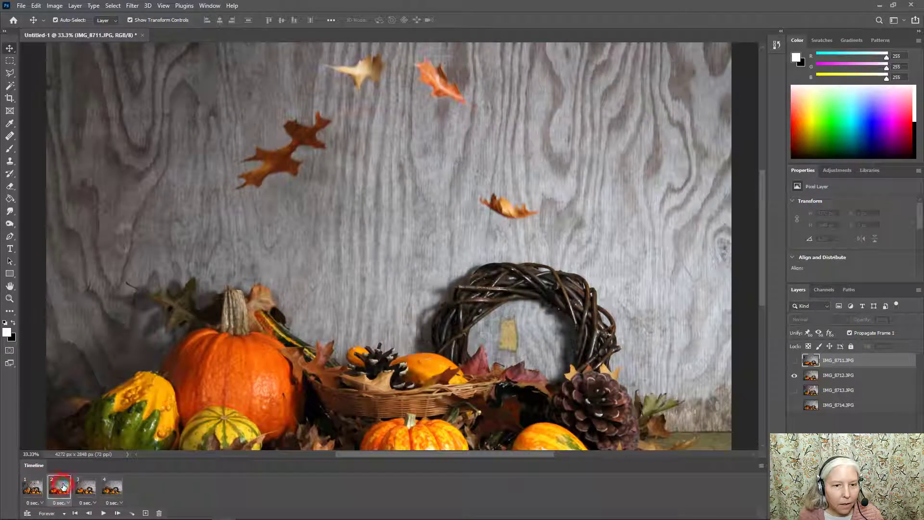
pyautogui.click(97, 487)
pyautogui.click(31, 490)
pyautogui.click(88, 485)
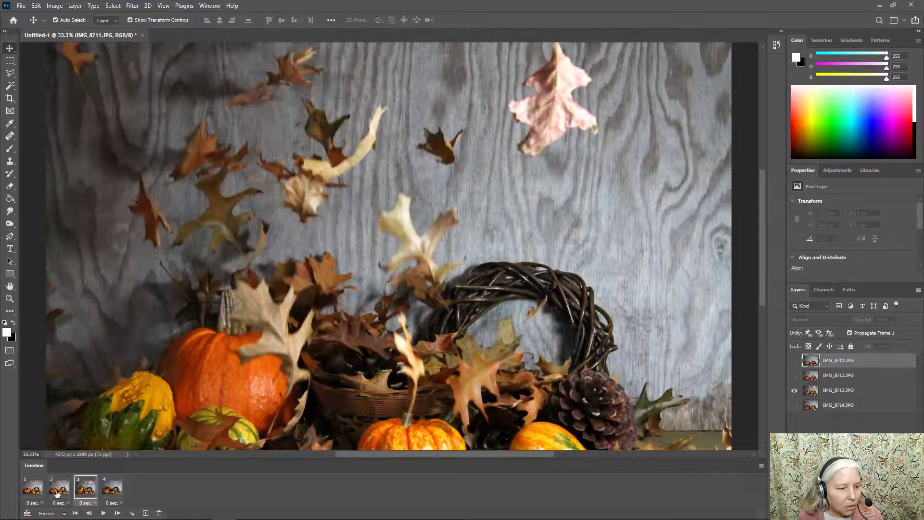
pyautogui.click(30, 488)
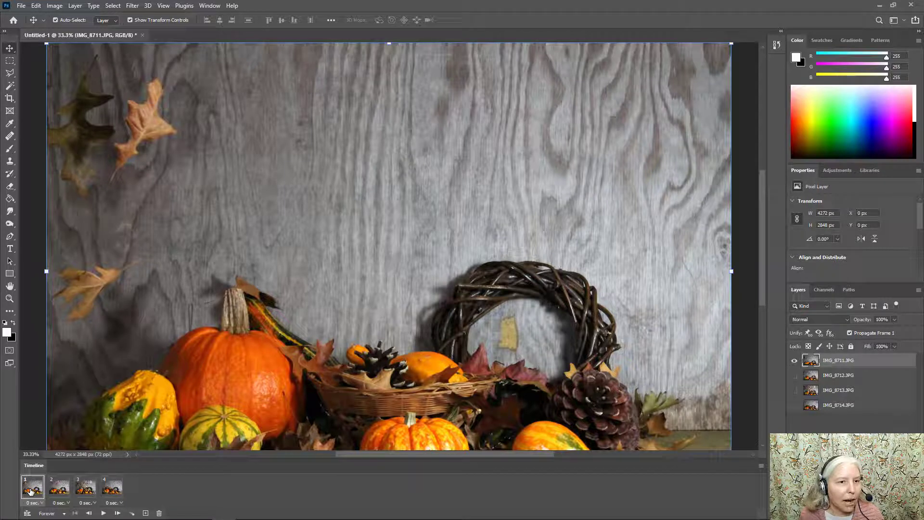
pyautogui.click(60, 487)
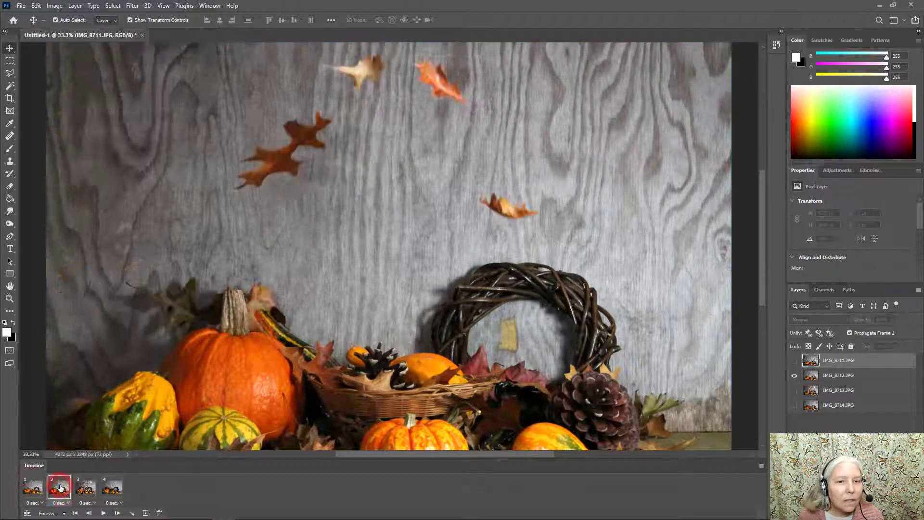
pyautogui.click(84, 489)
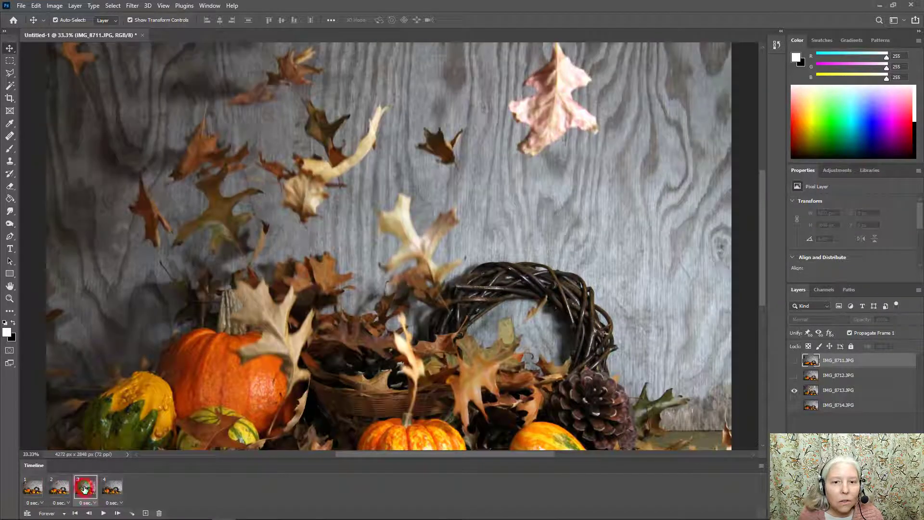
pyautogui.click(115, 488)
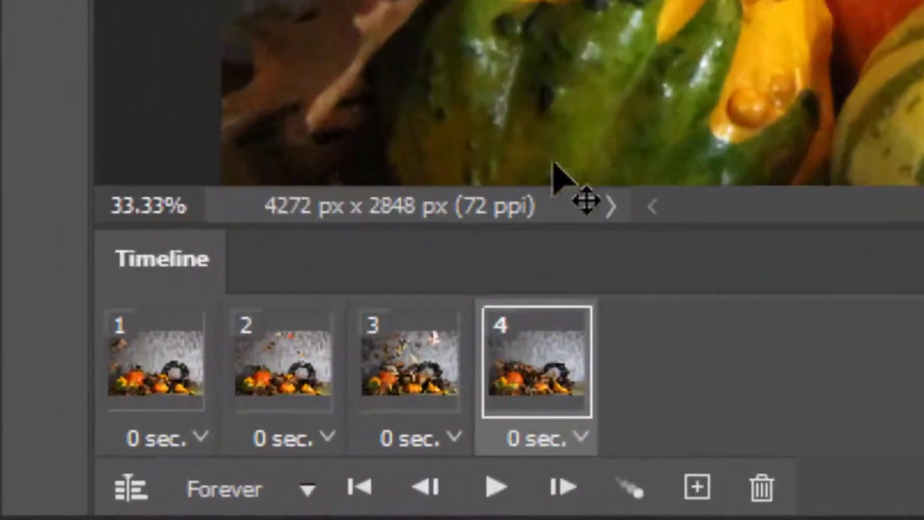
# - Set all four frames to a 0.5-second delay and play the animation
pyautogui.click(159, 369)
pyautogui.press('shift')
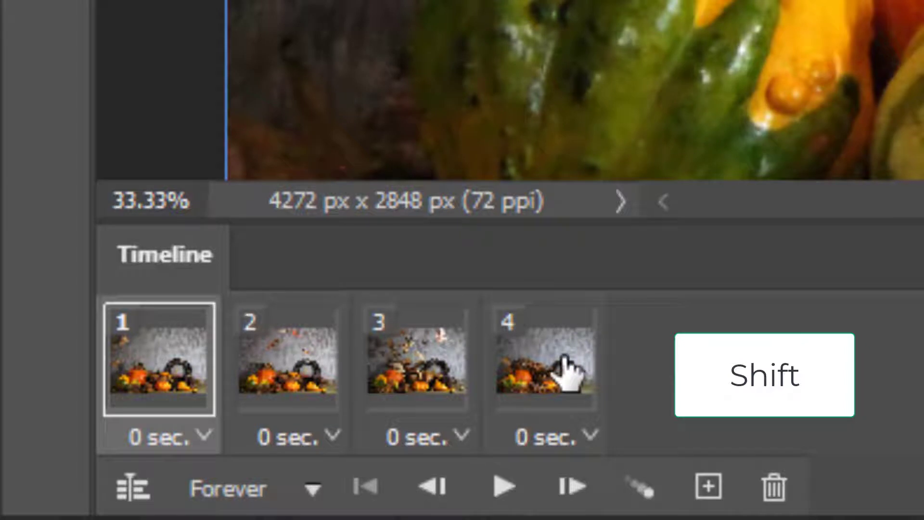
pyautogui.keyDown('shift'); pyautogui.click(562, 369); pyautogui.keyUp('shift')
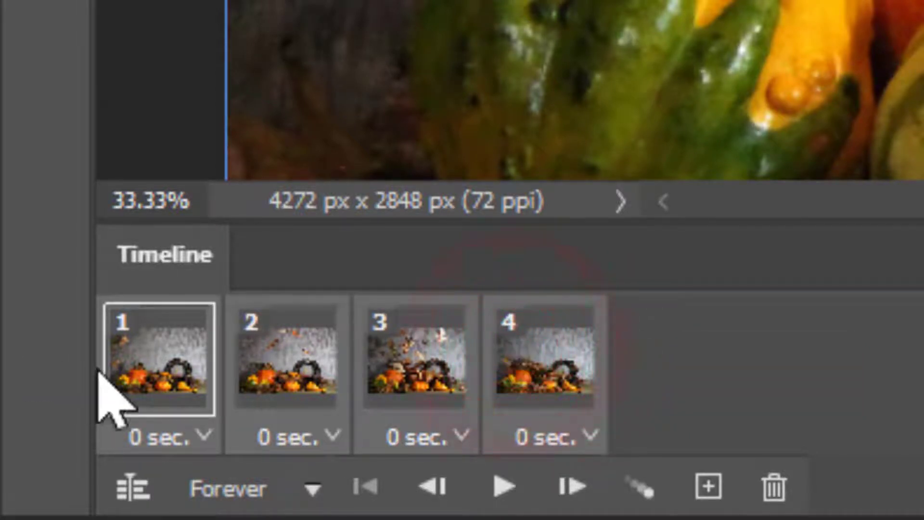
pyautogui.click(589, 439)
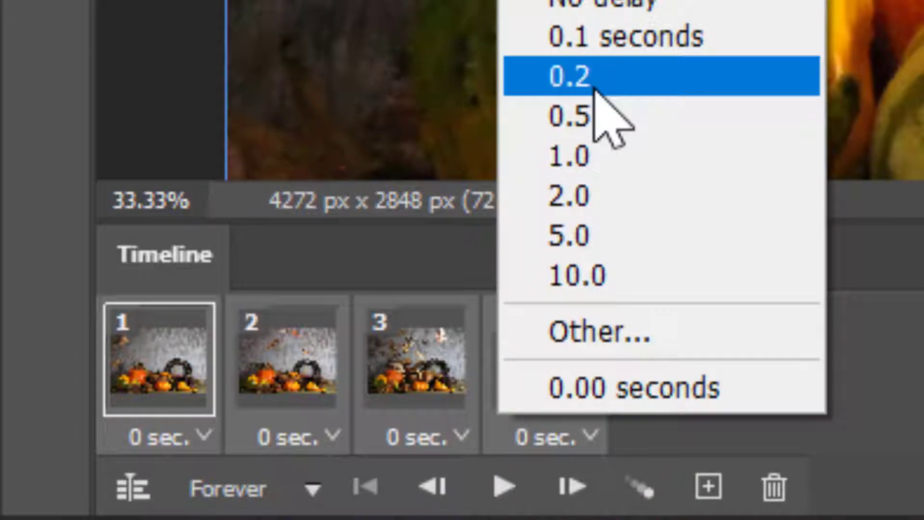
pyautogui.click(608, 117)
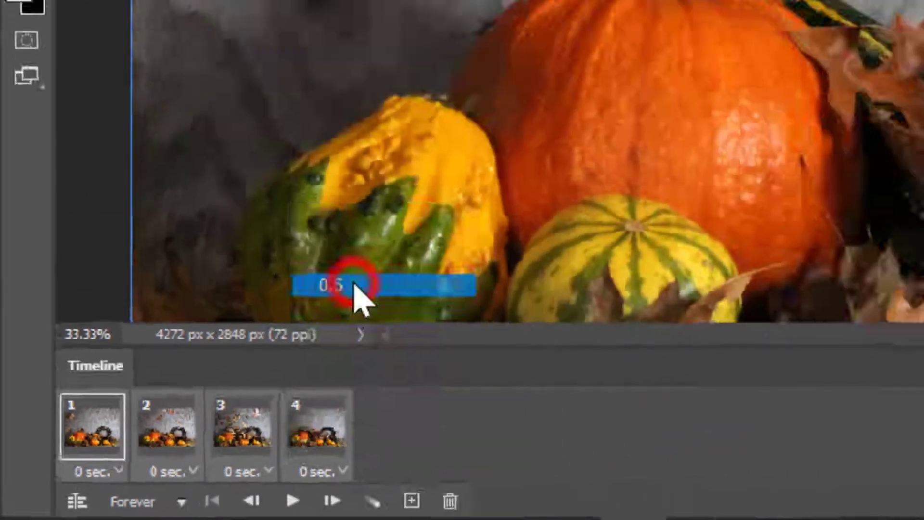
pyautogui.click(293, 500)
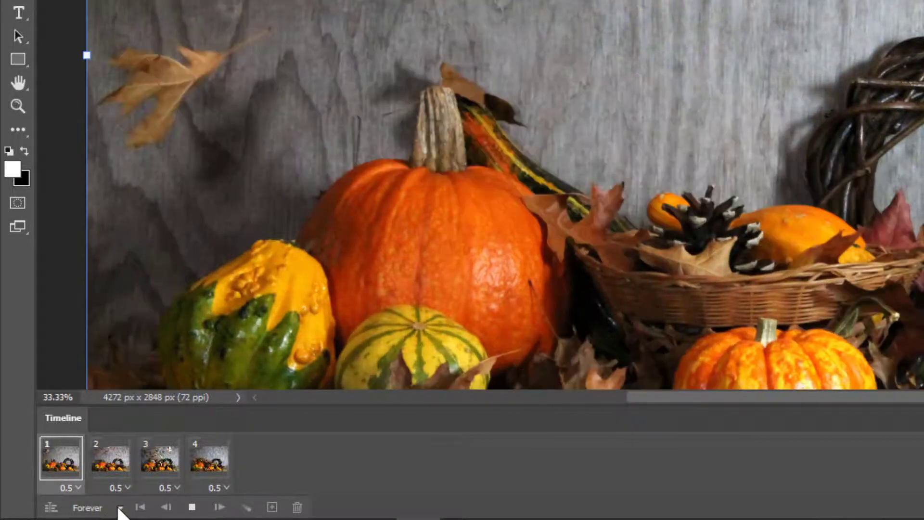
# - Keep looping at Forever and open File > Export > Save for Web (Legacy)
pyautogui.click(120, 509)
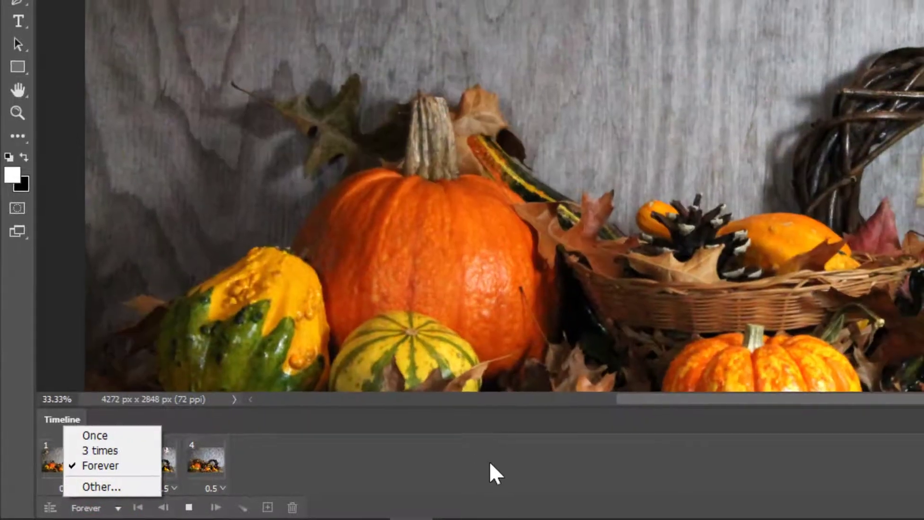
pyautogui.click(567, 448)
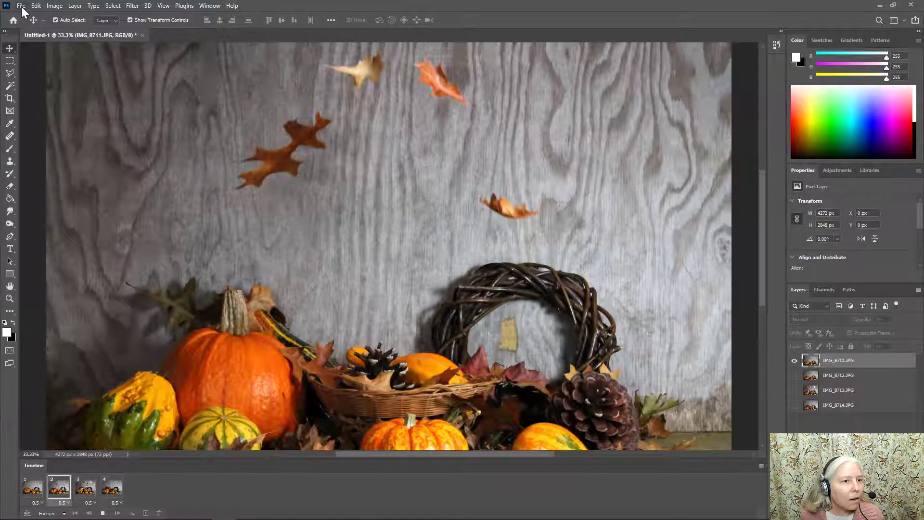
pyautogui.click(22, 6)
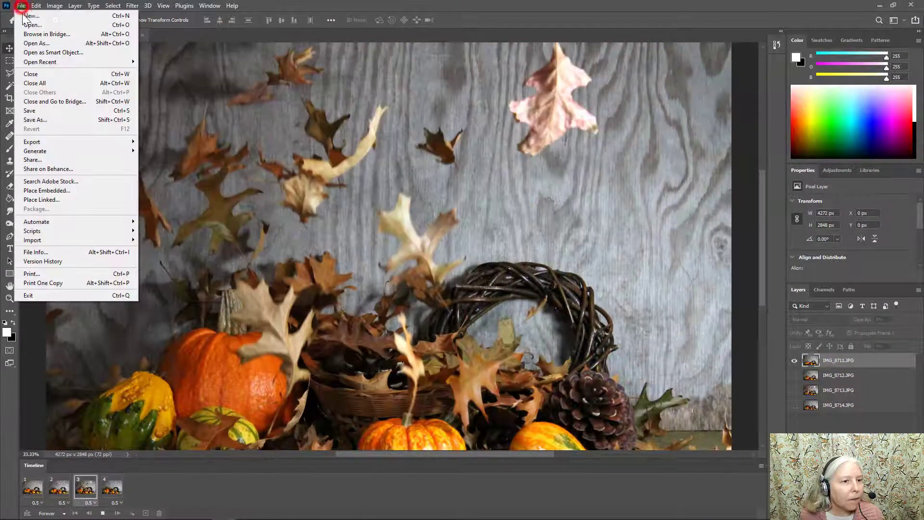
pyautogui.moveTo(70, 140)
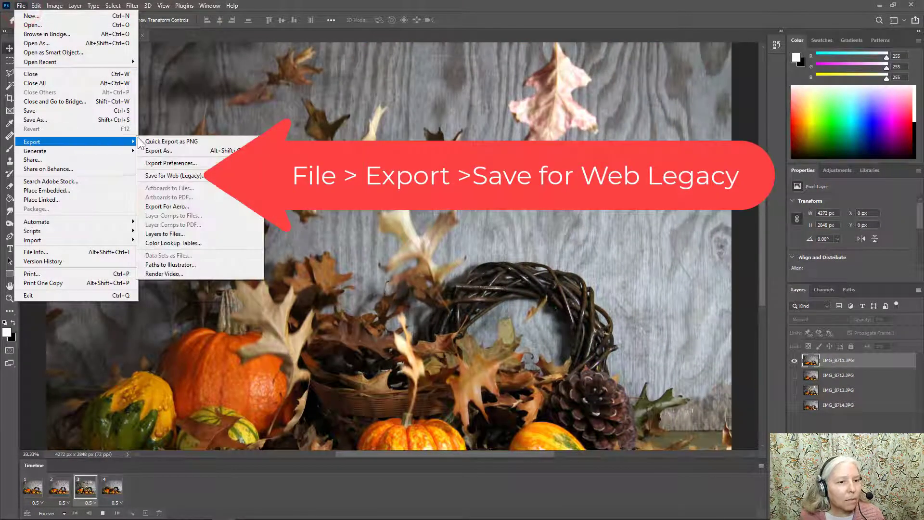
pyautogui.click(189, 176)
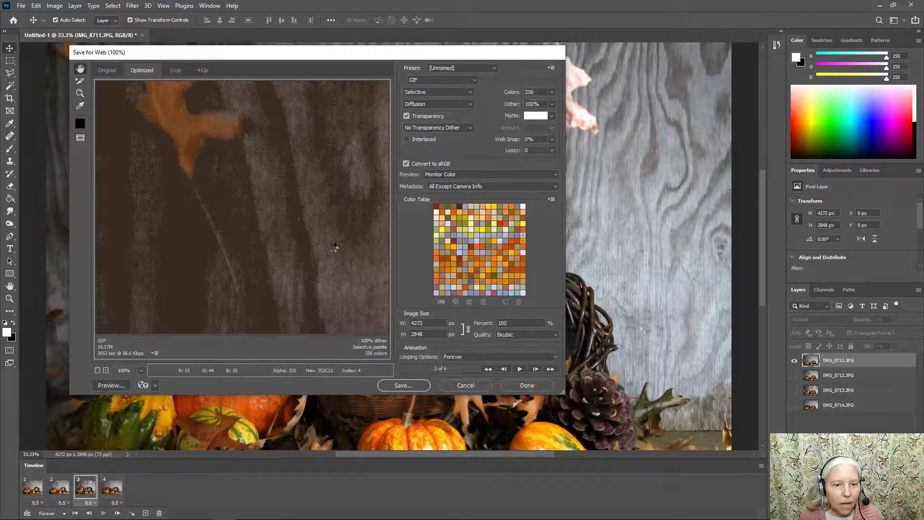
# - Set the Save for Web preview zoom to Fit in View
pyautogui.click(141, 371)
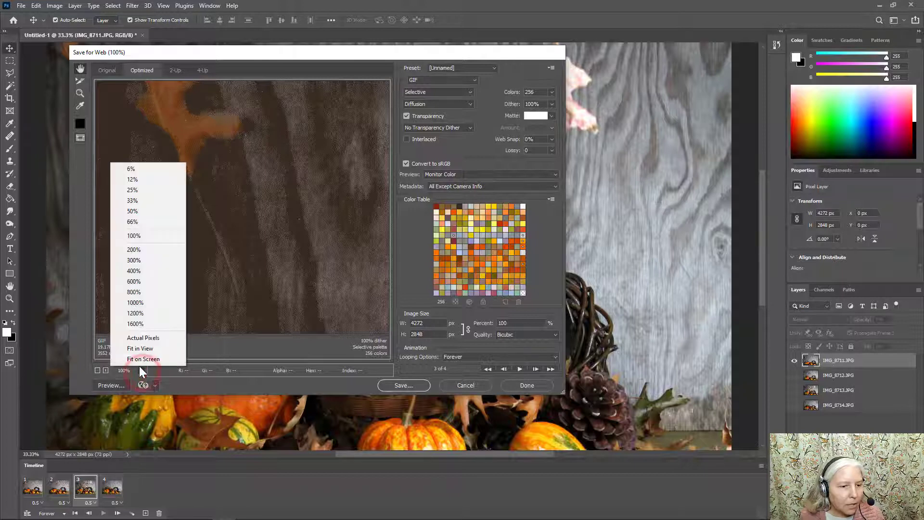
pyautogui.click(140, 348)
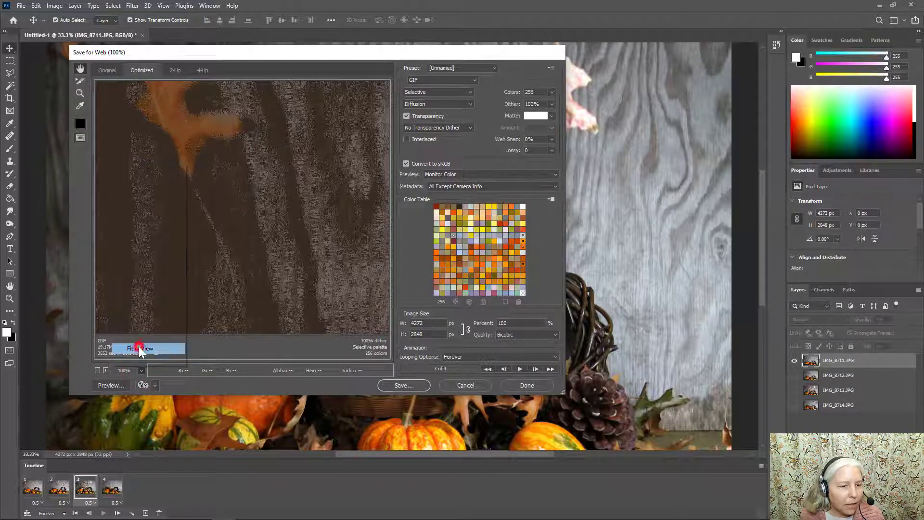
# - Save the GIF as 'Fall Leaves 2' in Photo Projects > Stop Action Fall Leaves
pyautogui.click(403, 385)
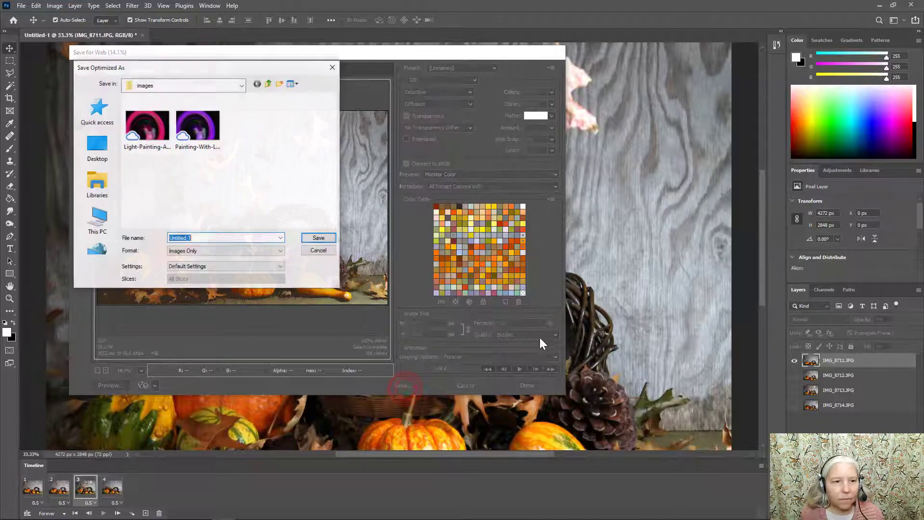
pyautogui.click(241, 85)
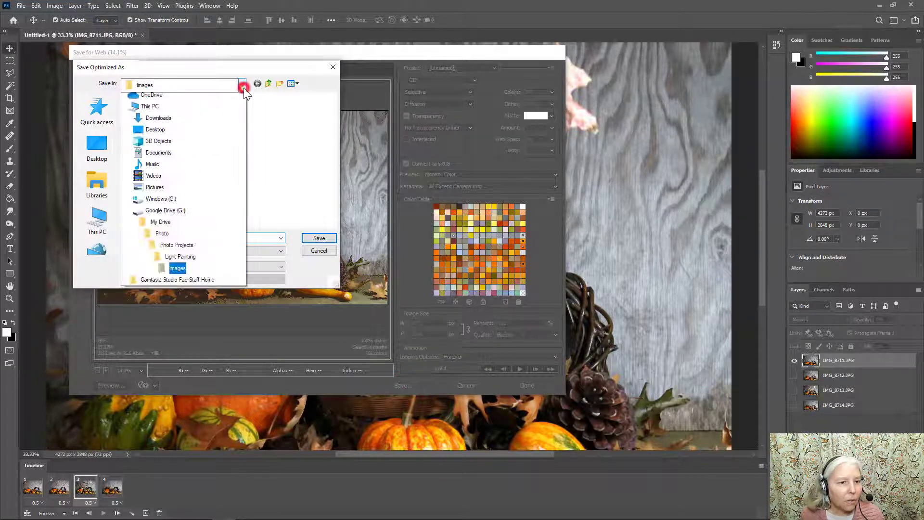
pyautogui.click(197, 306)
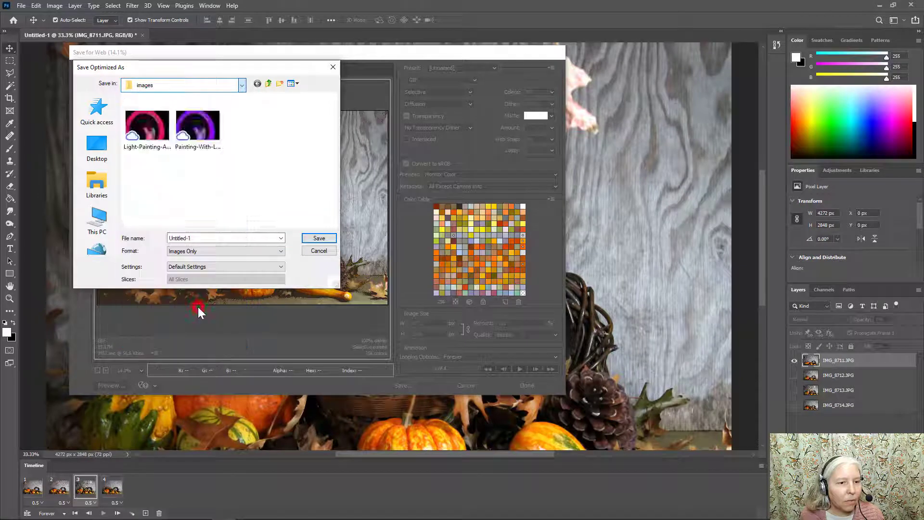
pyautogui.doubleClick(164, 206)
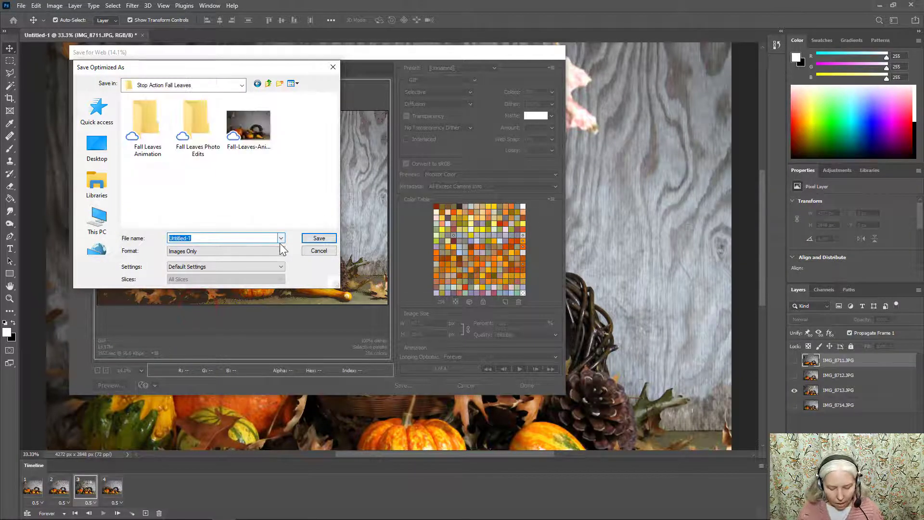
pyautogui.write('Fall ')
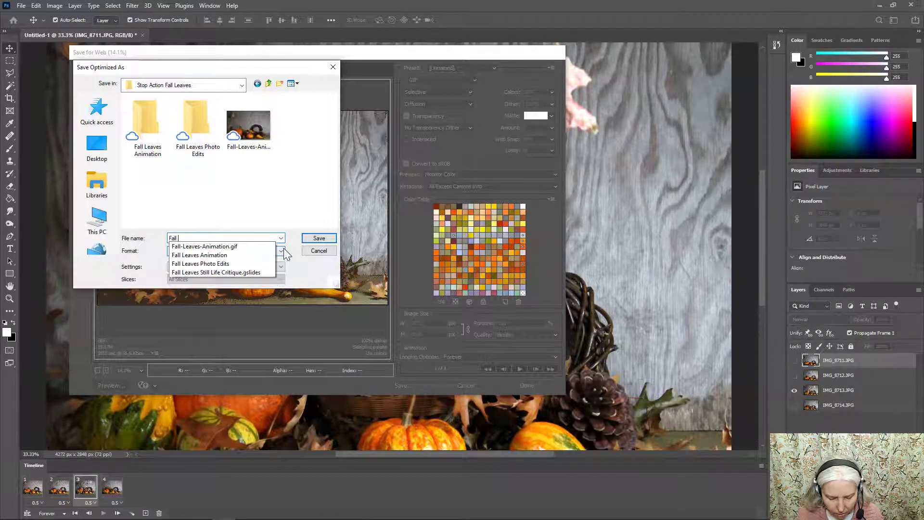
pyautogui.write('Leaves')
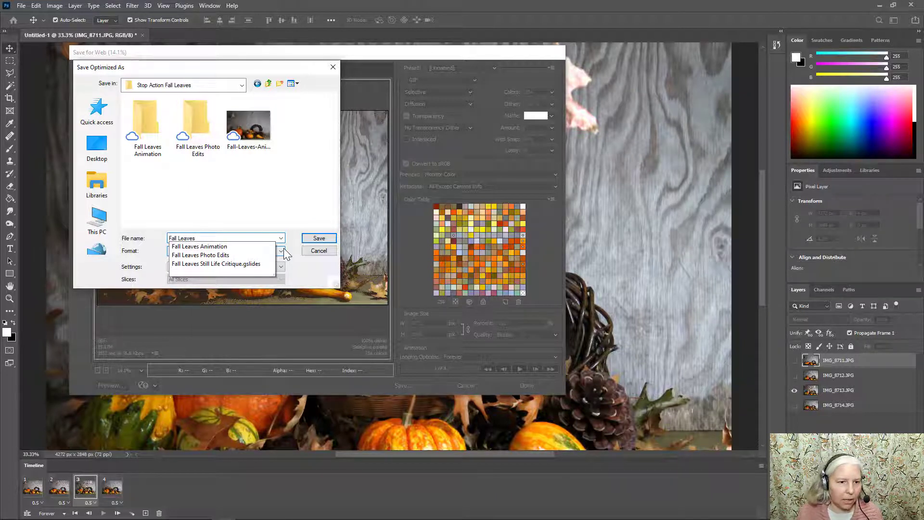
pyautogui.write(' 2')
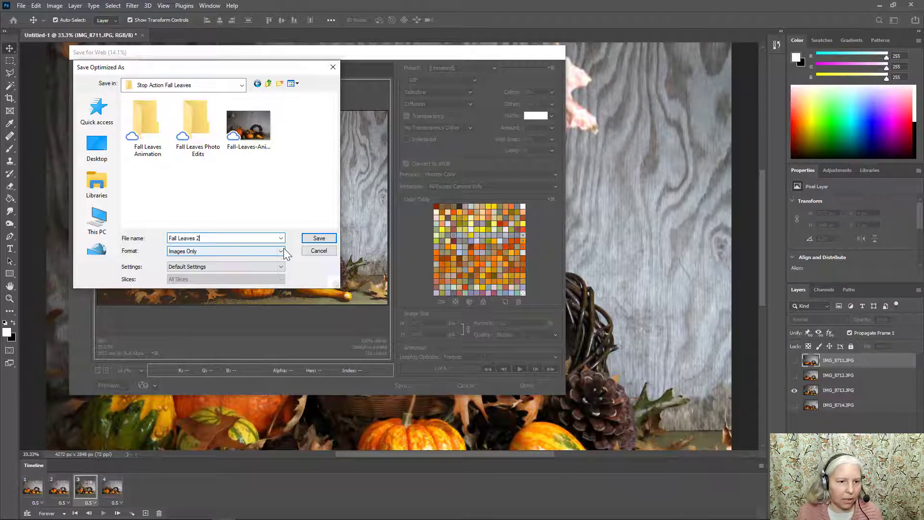
pyautogui.click(312, 239)
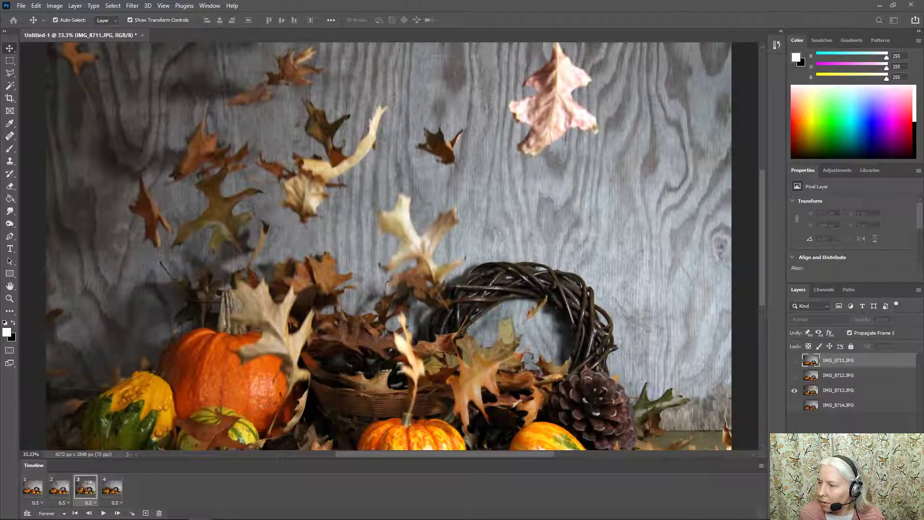
# - Bring up the maximized Google Drive folder and preview Fall-Leaves-2.gif to see the pumpkin animation
pyautogui.hotkey('alt', 'Tab')
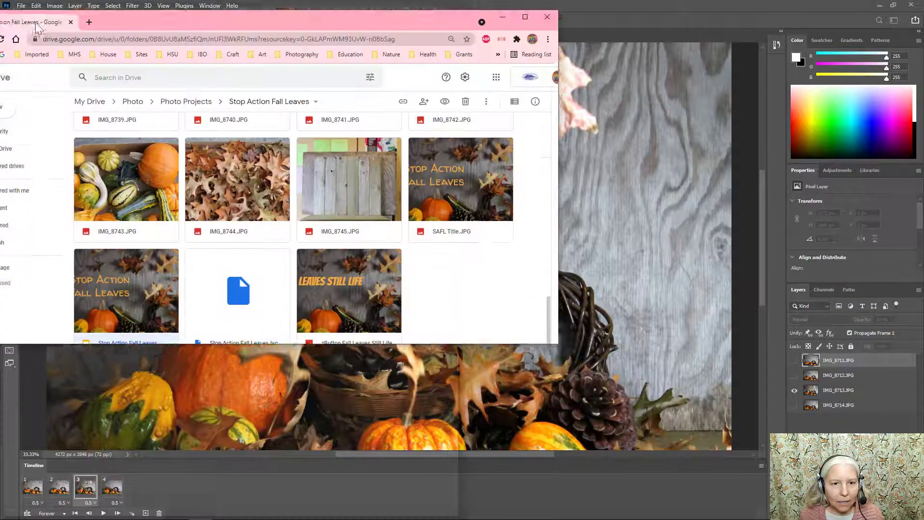
pyautogui.moveTo(433, 10); pyautogui.dragTo(491, 7)
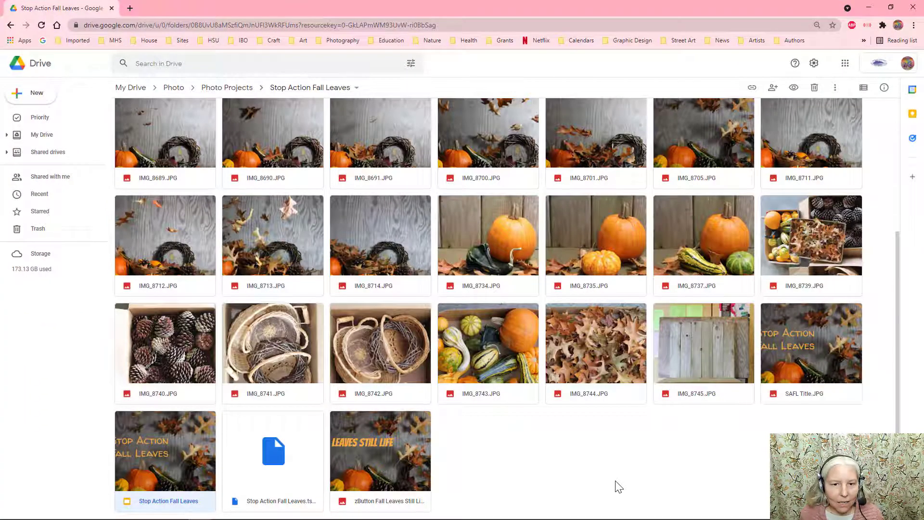
pyautogui.scroll(5, 481, 337)
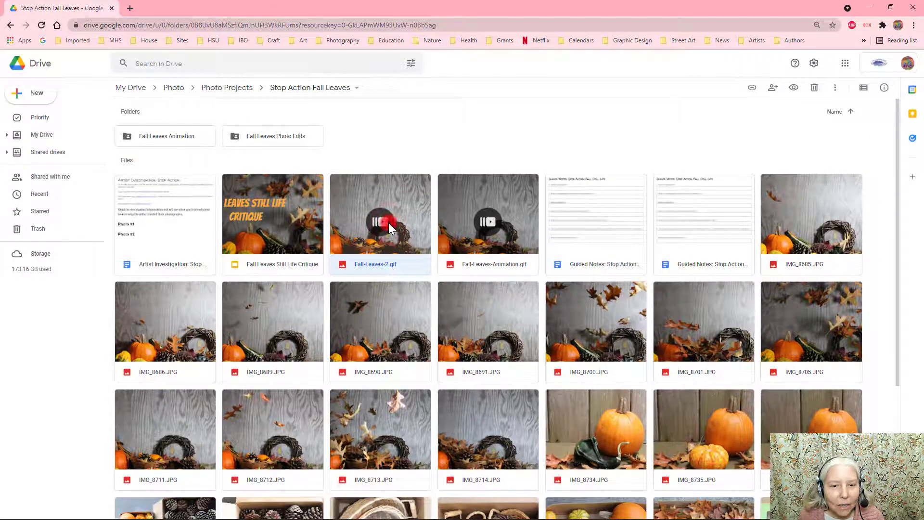
pyautogui.doubleClick(389, 222)
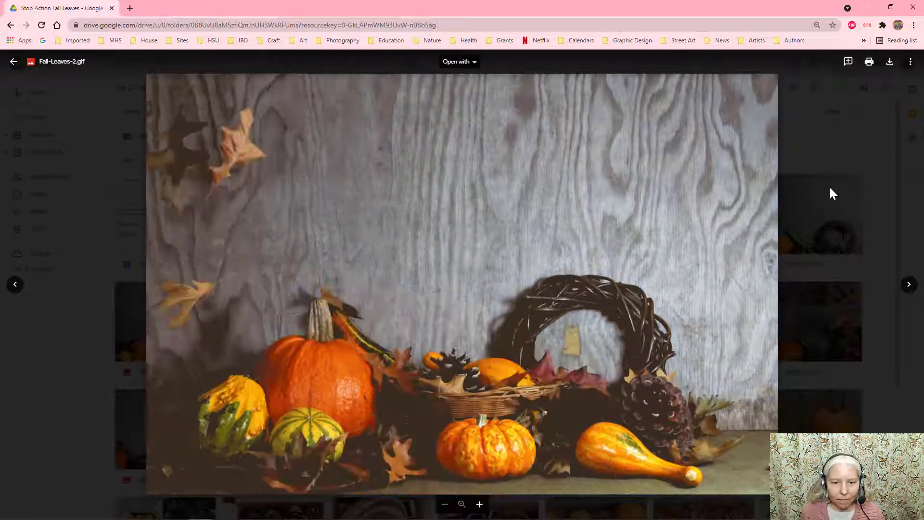